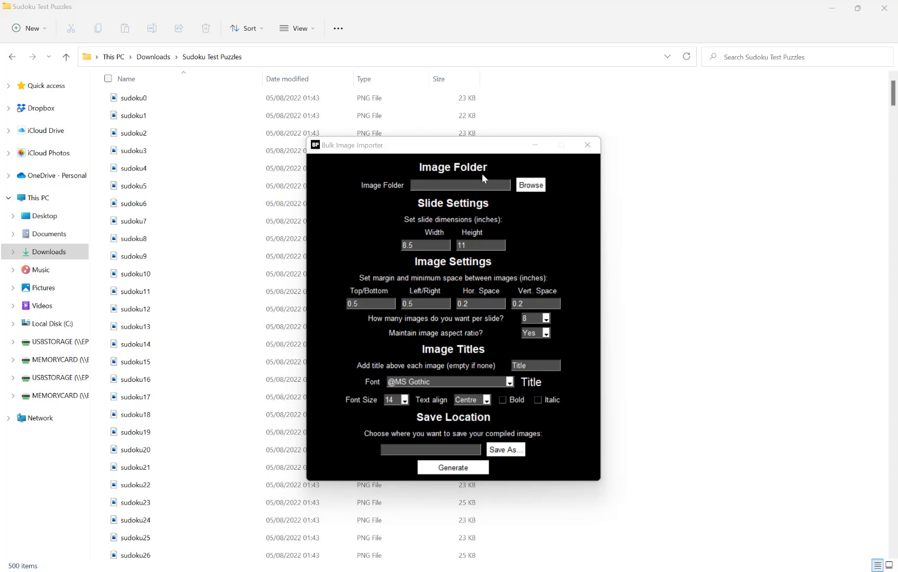
# Choose the Sudoku Test Puzzles folder in Downloads as the image folder and set 8 images per slide.
pyautogui.click(528, 186)
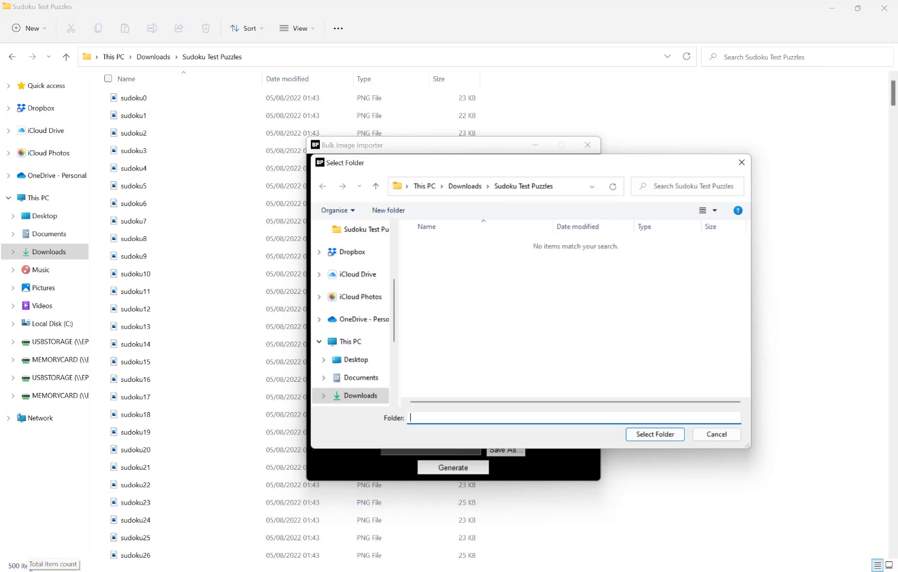
pyautogui.click(655, 434)
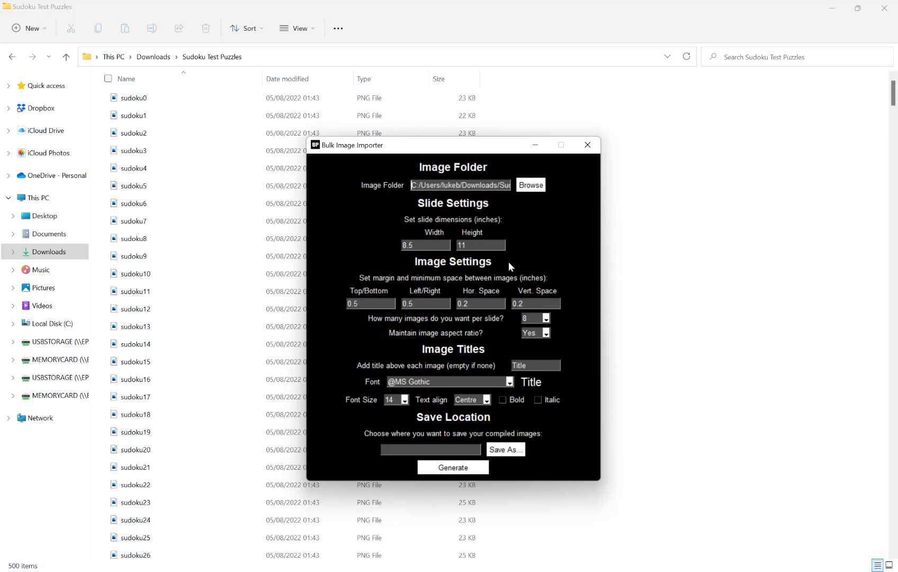
pyautogui.click(381, 302)
pyautogui.click(459, 304)
pyautogui.click(546, 318)
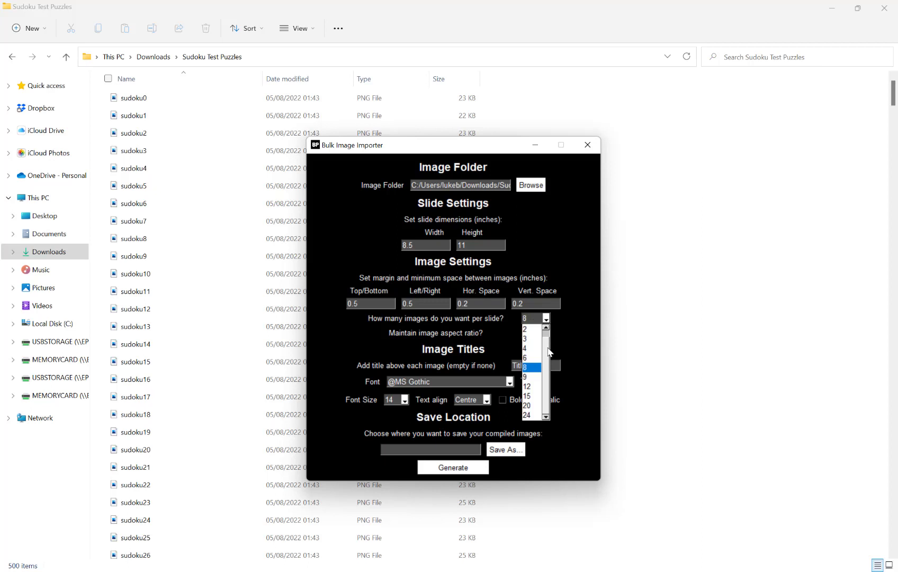
pyautogui.scroll(1, 548, 344)
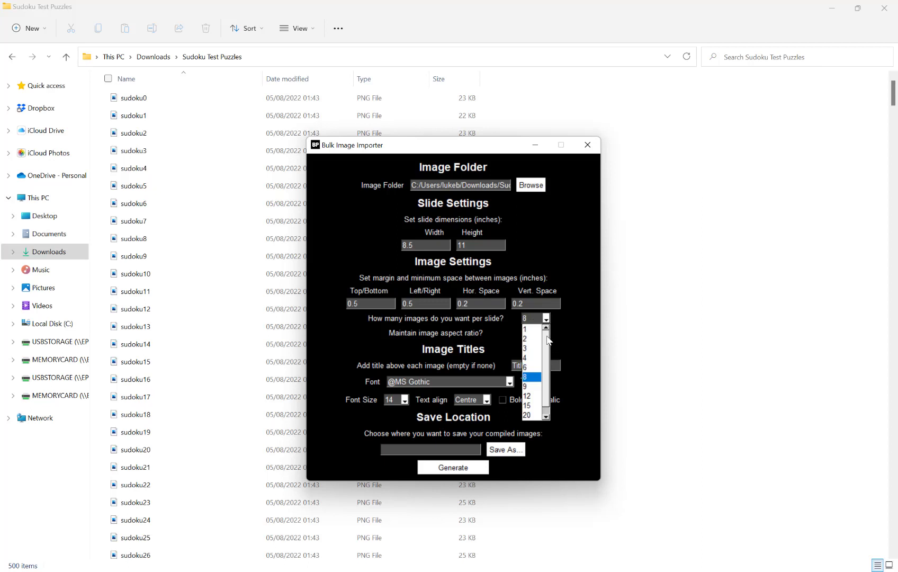
pyautogui.moveTo(547, 337); pyautogui.dragTo(544, 410)
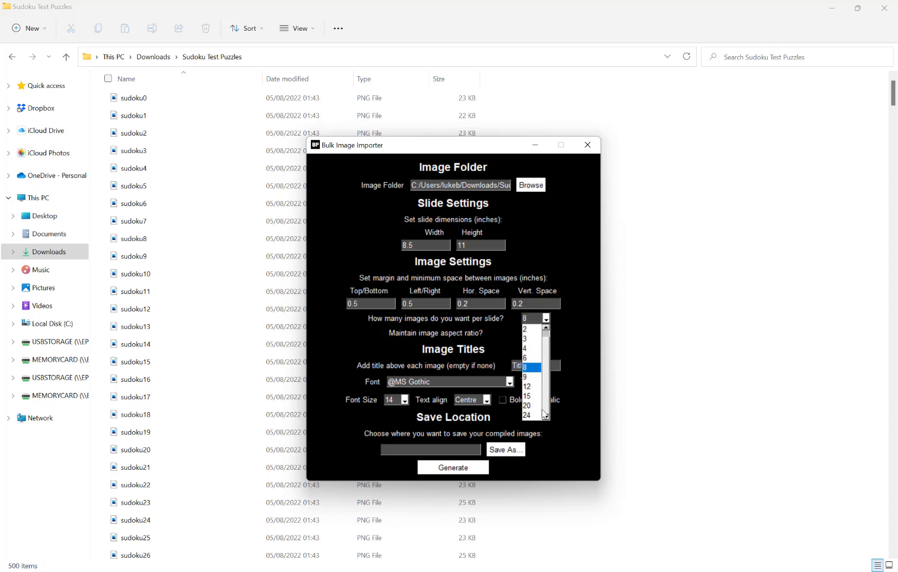
pyautogui.click(530, 368)
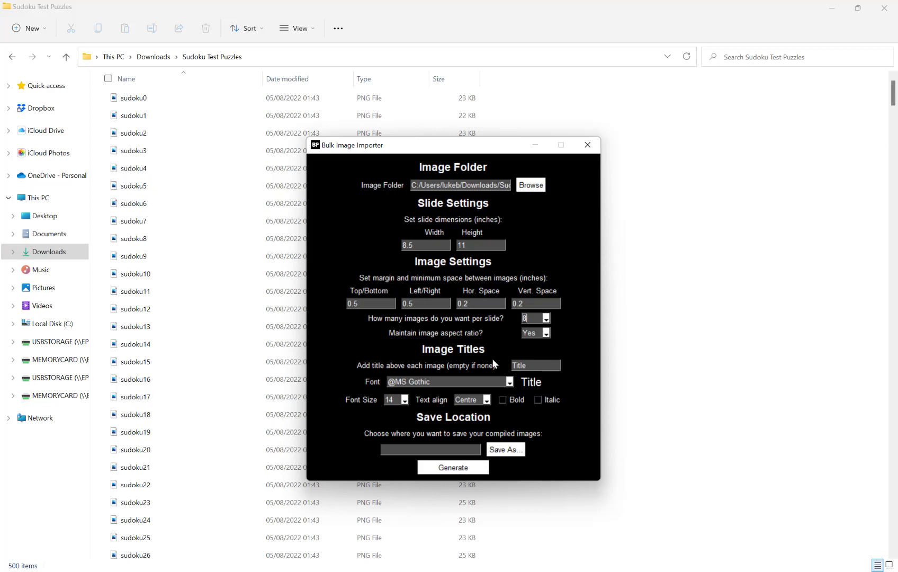
# Replace the title placed above each image with "Sudoku".
pyautogui.click(543, 367)
pyautogui.press('BackSpace')
pyautogui.press('BackSpace')
pyautogui.press('BackSpace')
pyautogui.press('BackSpace')
pyautogui.press('BackSpace')
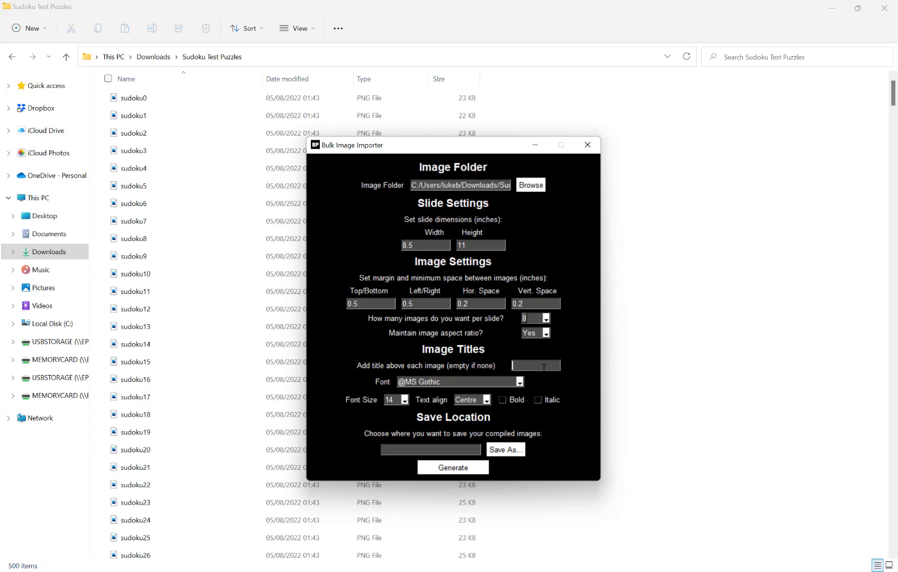
pyautogui.write('Su')
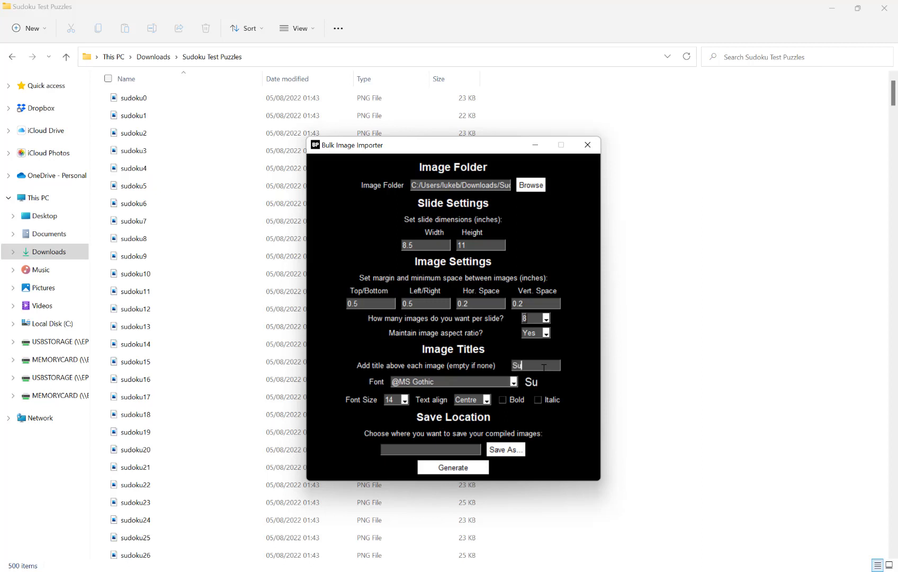
pyautogui.write('dok')
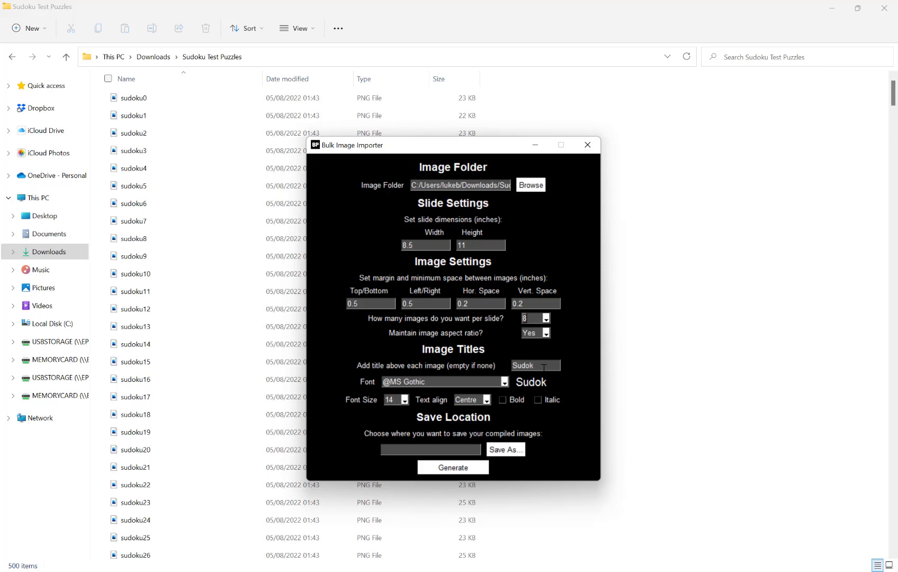
pyautogui.write('u')
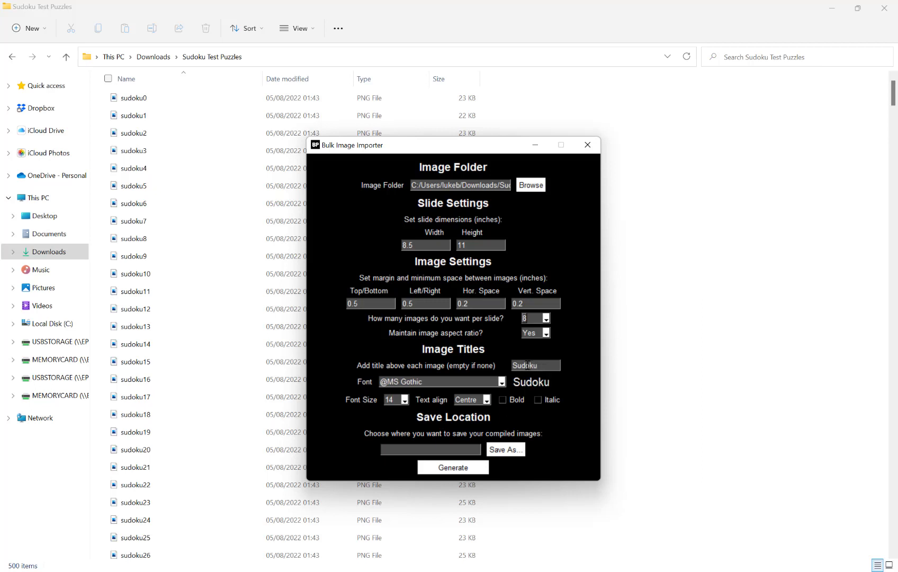
# Format the image titles in Century Gothic, size 14, left-aligned and bold.
pyautogui.click(460, 380)
pyautogui.moveTo(503, 405); pyautogui.dragTo(500, 442)
pyautogui.click(465, 450)
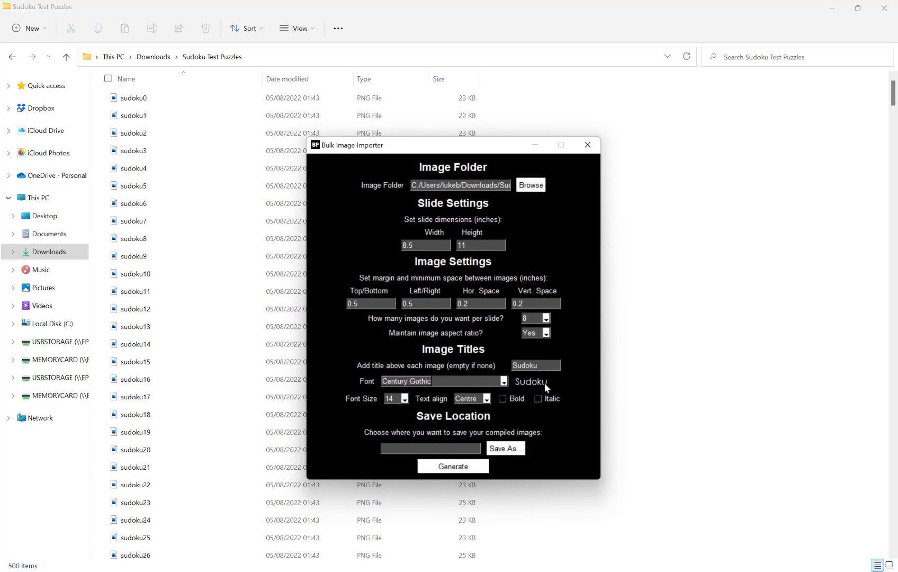
pyautogui.click(403, 399)
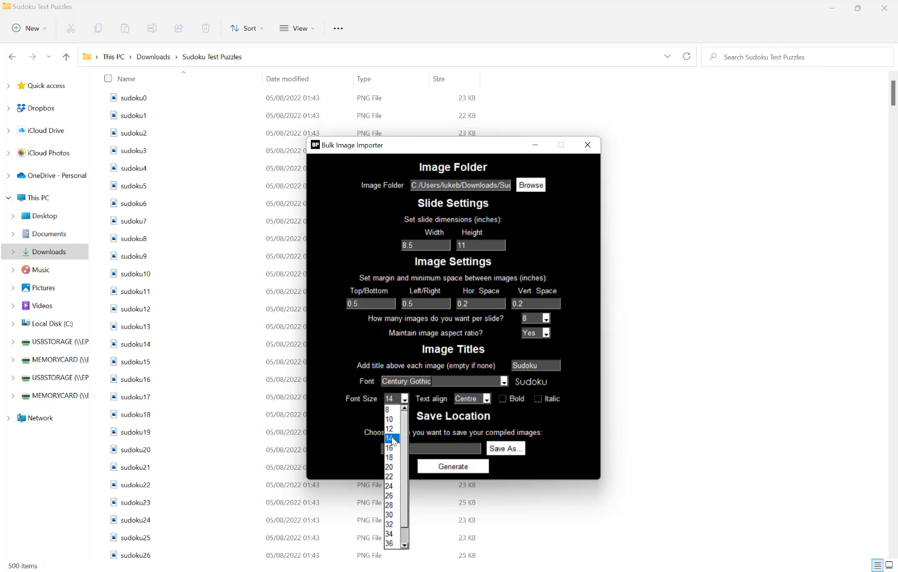
pyautogui.click(393, 439)
pyautogui.click(474, 400)
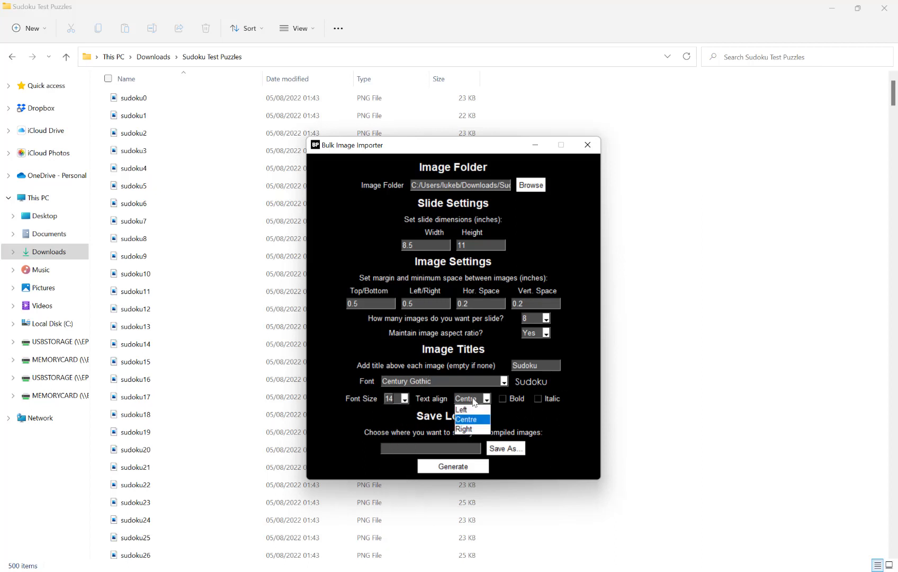
pyautogui.click(479, 411)
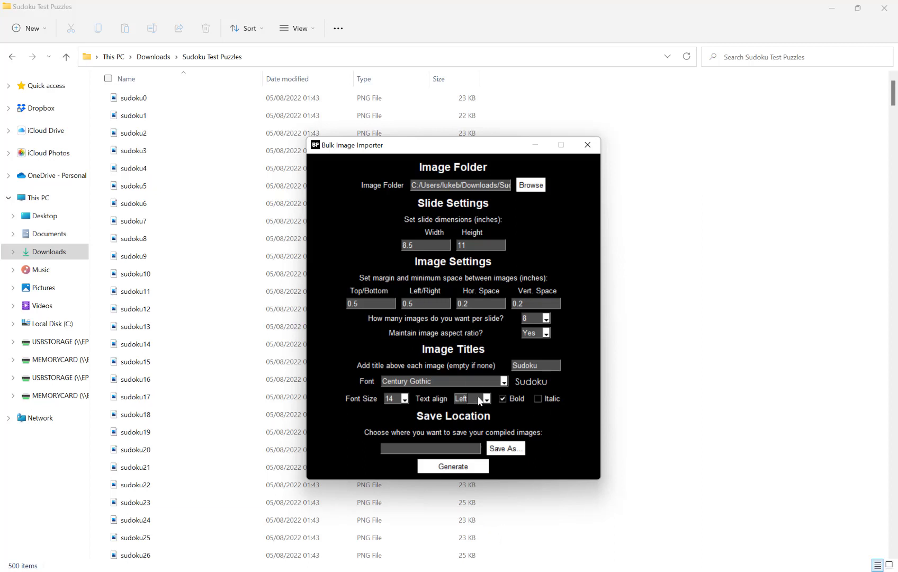
# Set the save location to a PowerPoint file named "Sudoku Book" in the Sudoku Test Puzzles folder.
pyautogui.click(506, 449)
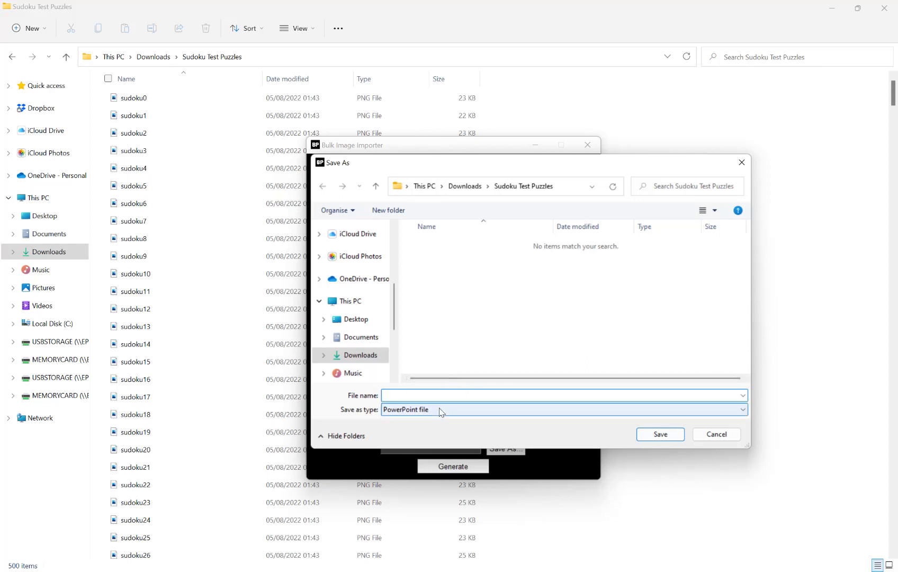
pyautogui.write('Sud')
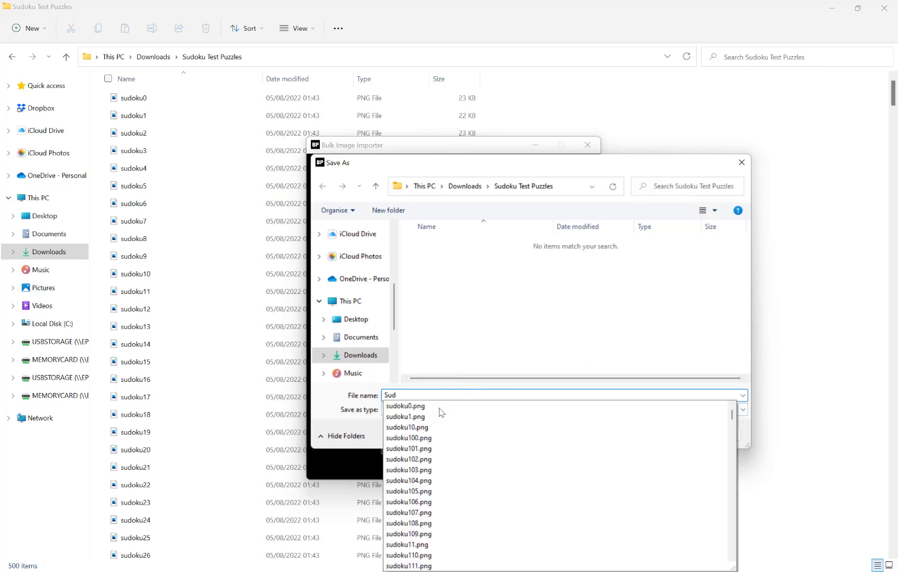
pyautogui.write('oku Book')
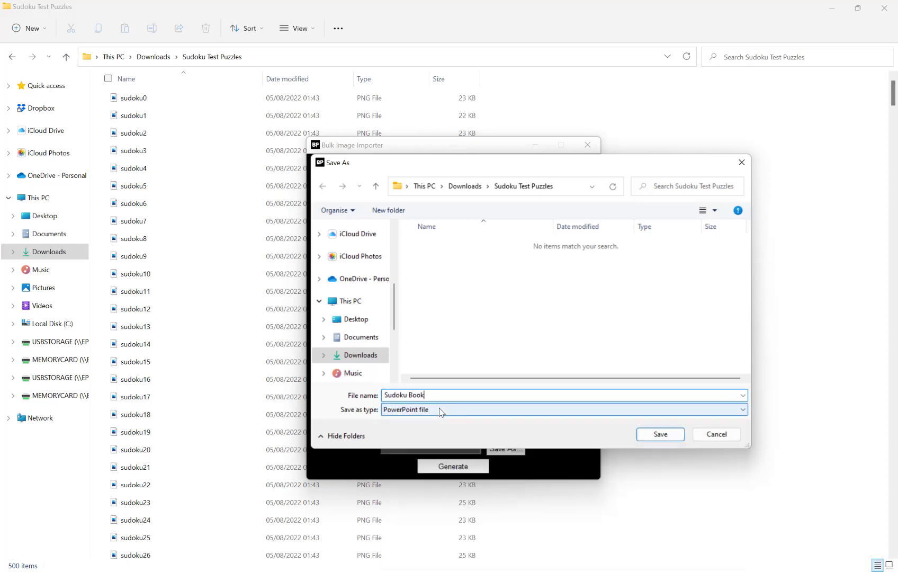
pyautogui.click(439, 410)
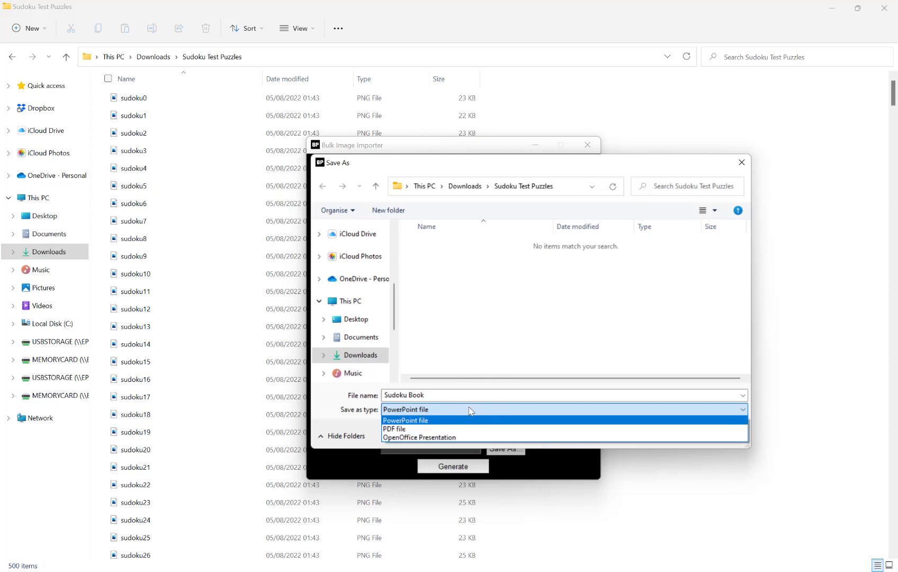
pyautogui.click(436, 421)
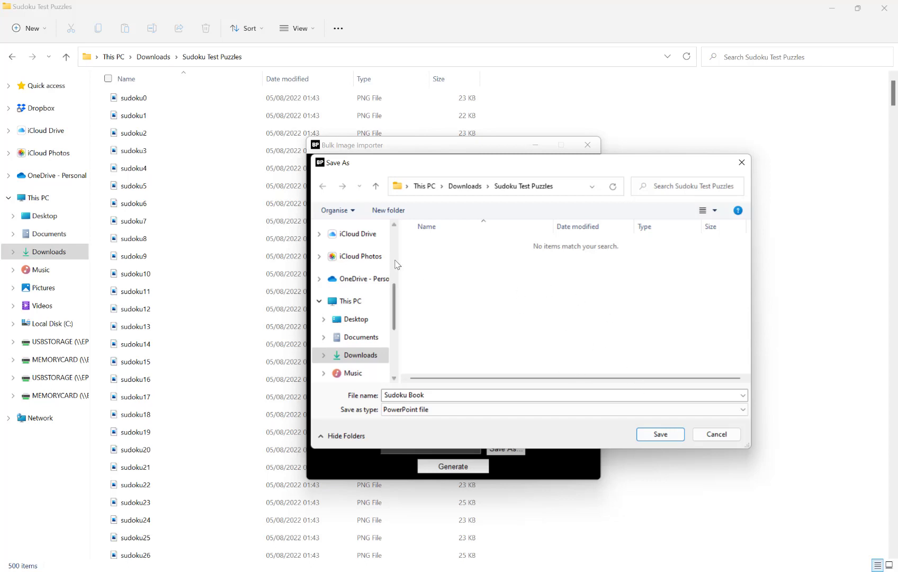
pyautogui.click(661, 434)
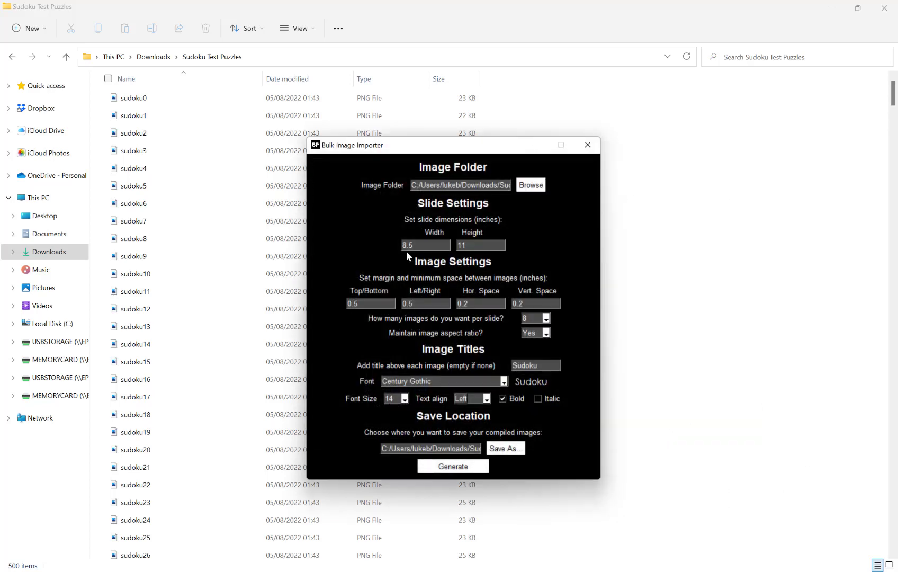
# Generate the compiled presentation, dismiss the completion notice and open the Sudoku Book file in PowerPoint.
pyautogui.click(465, 465)
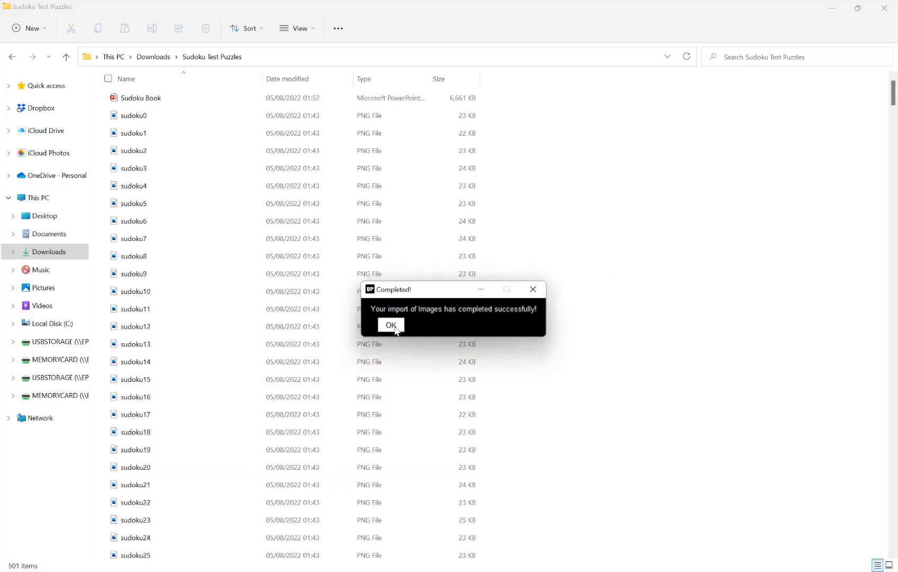
pyautogui.click(391, 325)
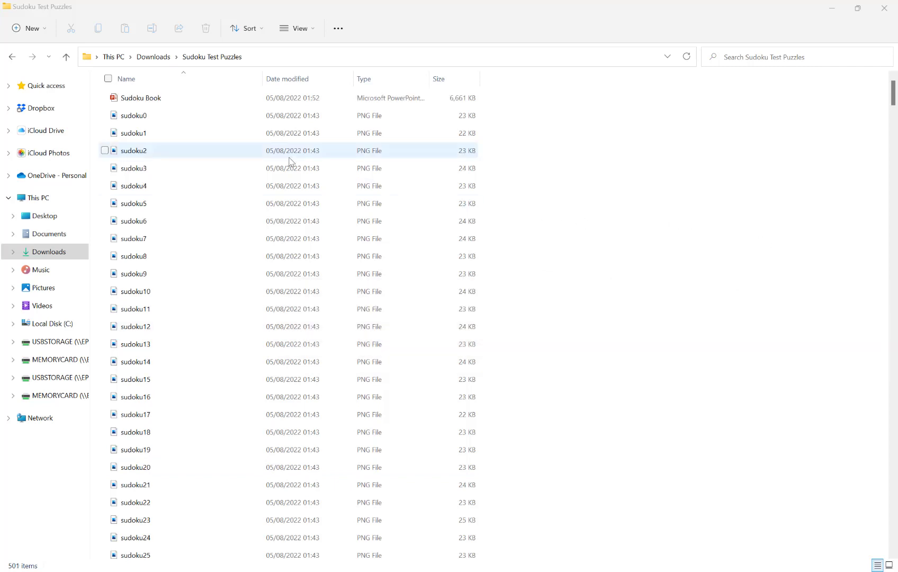
pyautogui.click(172, 99)
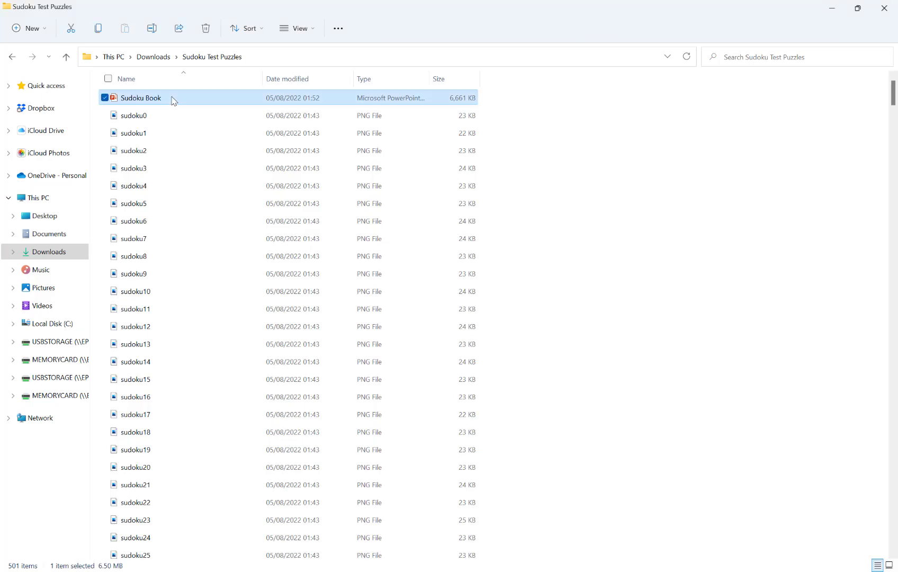
pyautogui.doubleClick(171, 98)
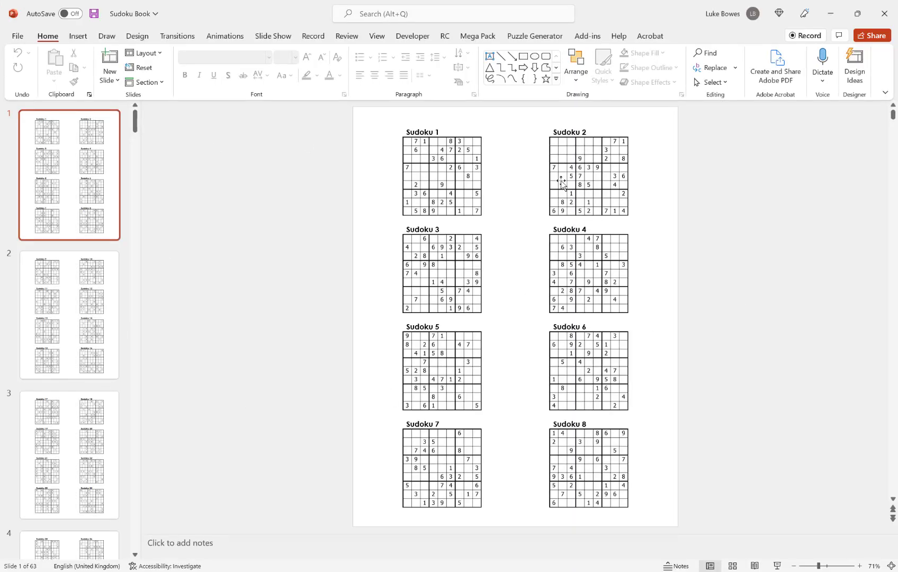
# Inspect the puzzle images and the font formatting of their titles on slides 1 and 2.
pyautogui.click(425, 130)
pyautogui.click(576, 135)
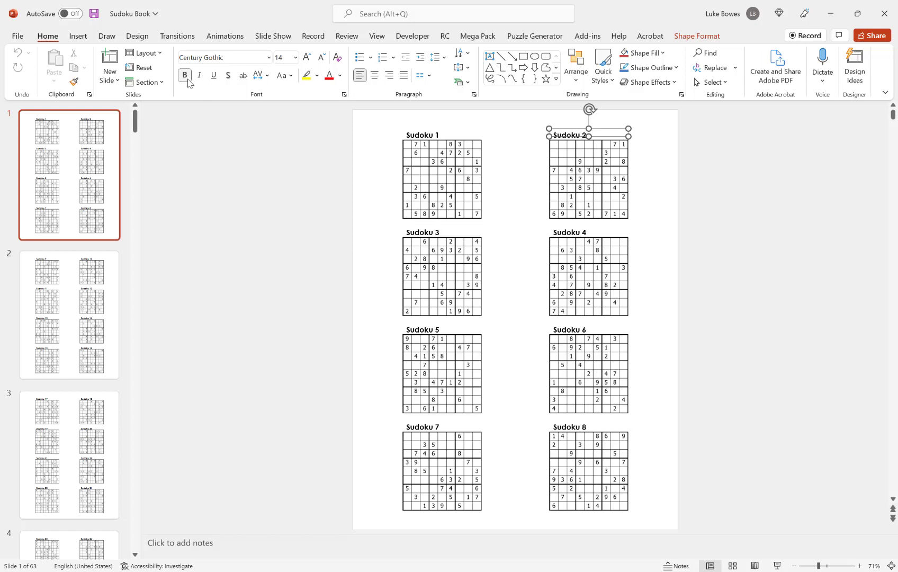
pyautogui.click(426, 233)
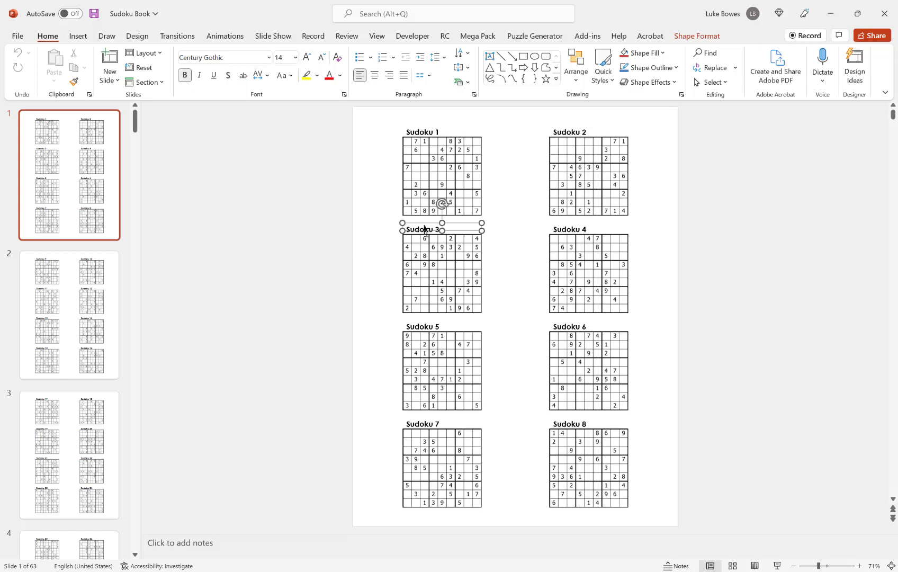
pyautogui.click(435, 273)
pyautogui.click(429, 229)
pyautogui.click(41, 292)
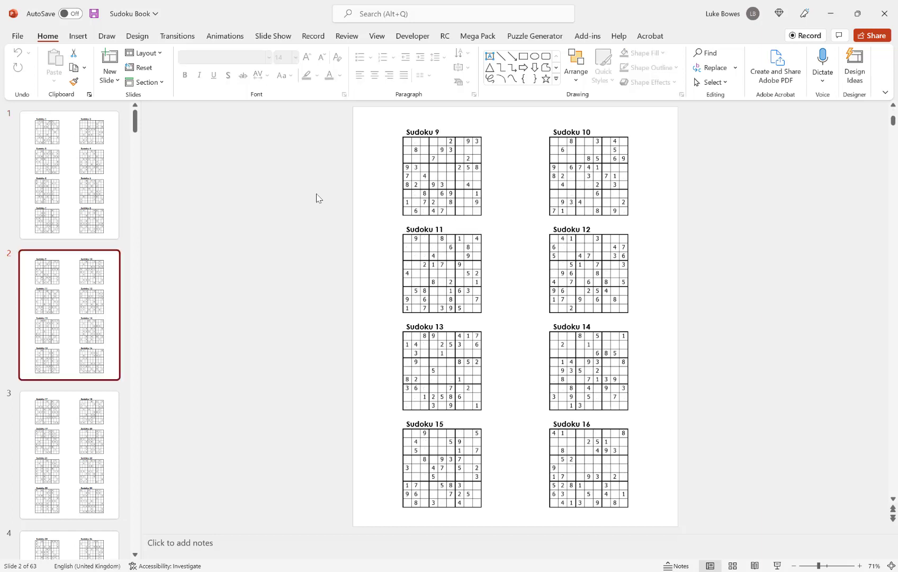
pyautogui.click(437, 129)
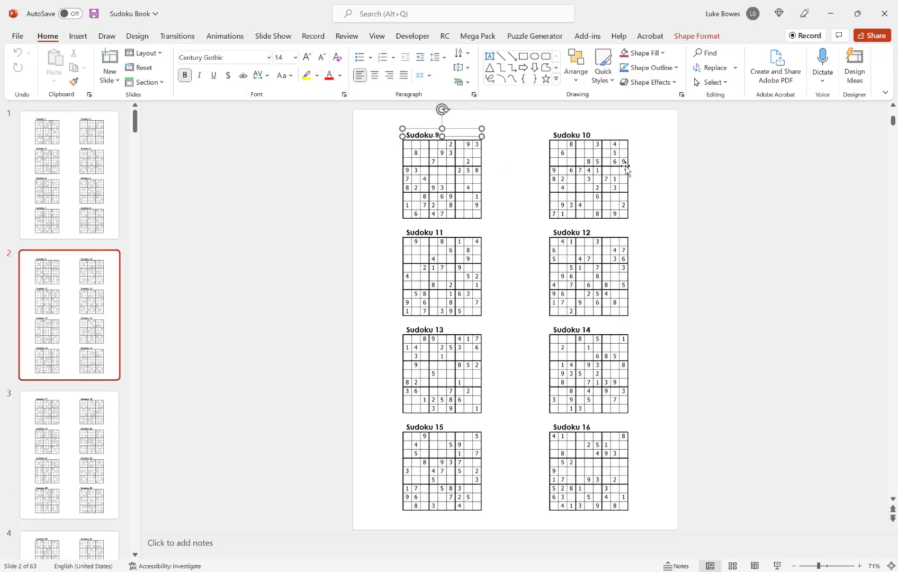